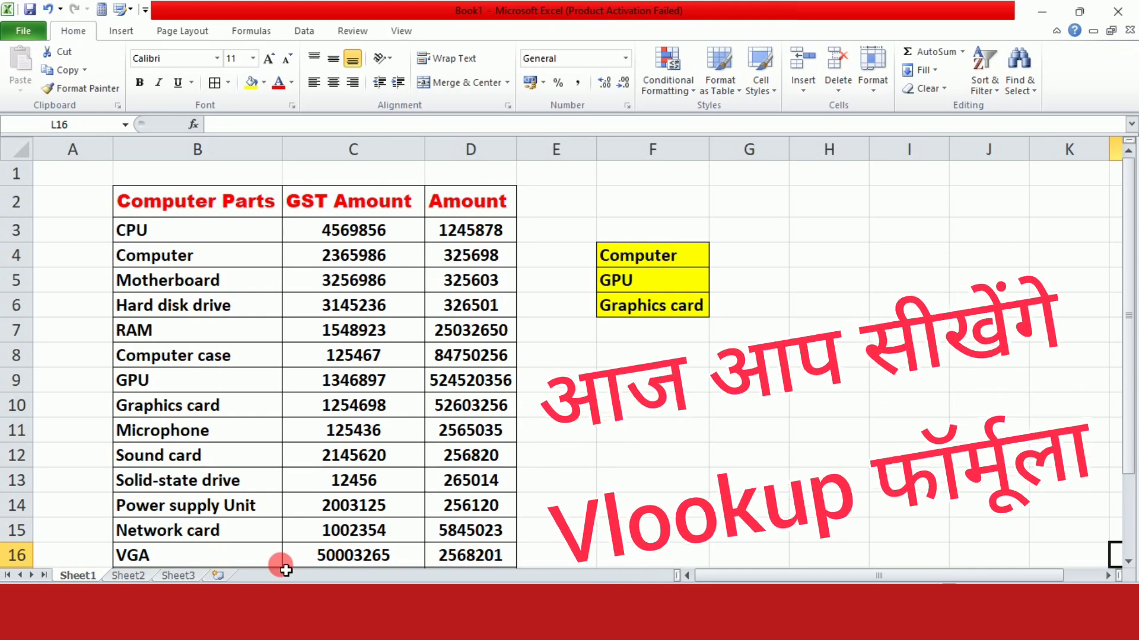
scroll(263, 527, "down", 4)
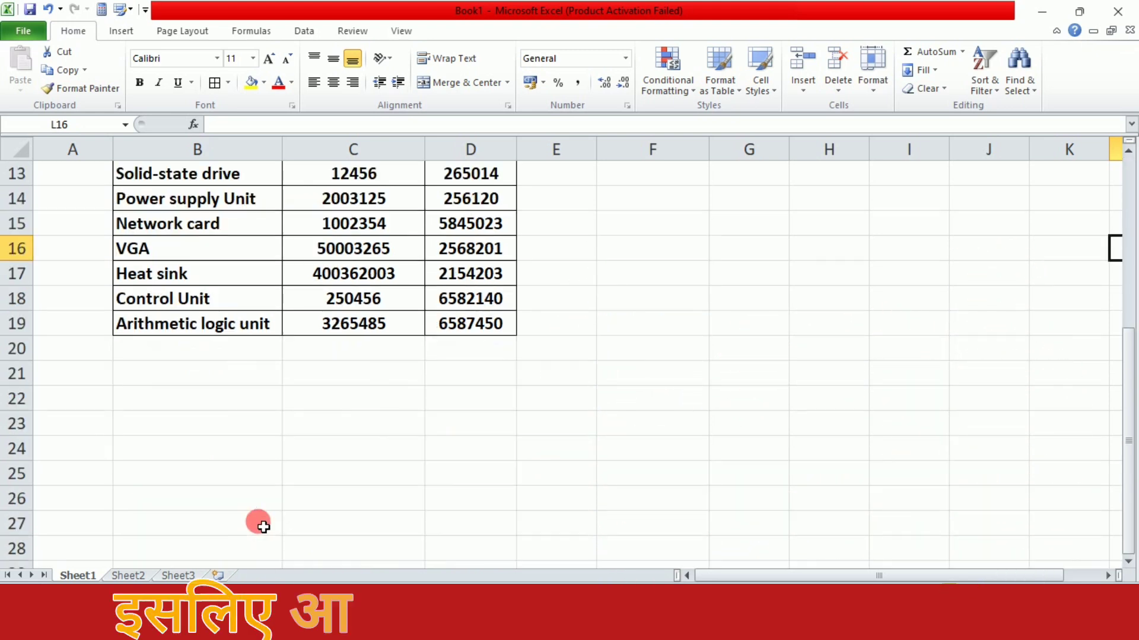
scroll(253, 521, "up", 4)
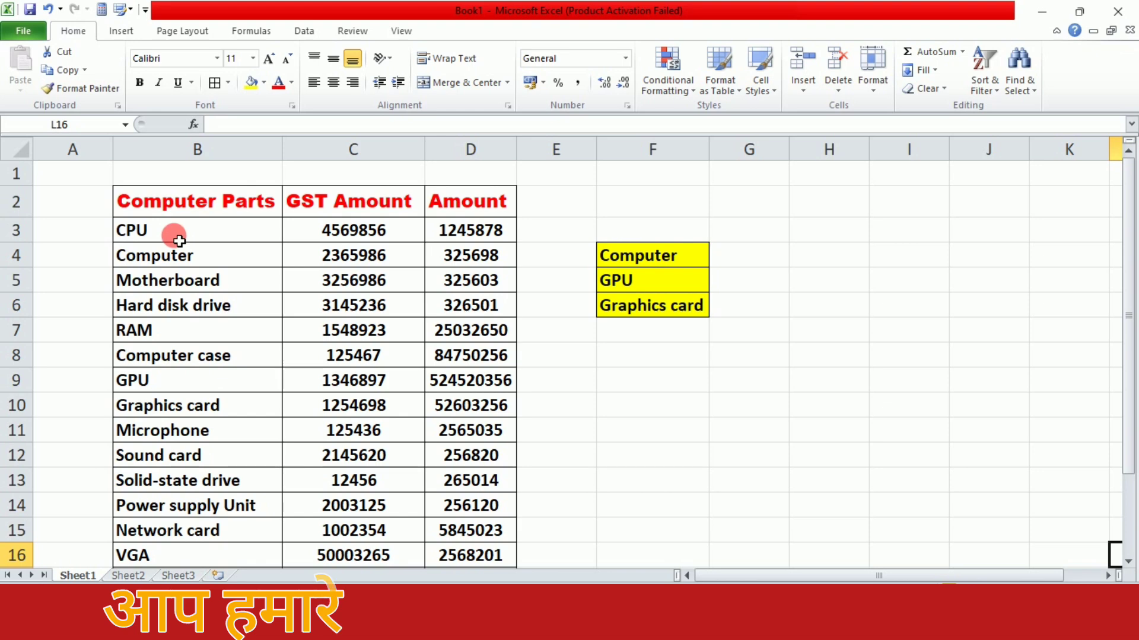
left_click(144, 261)
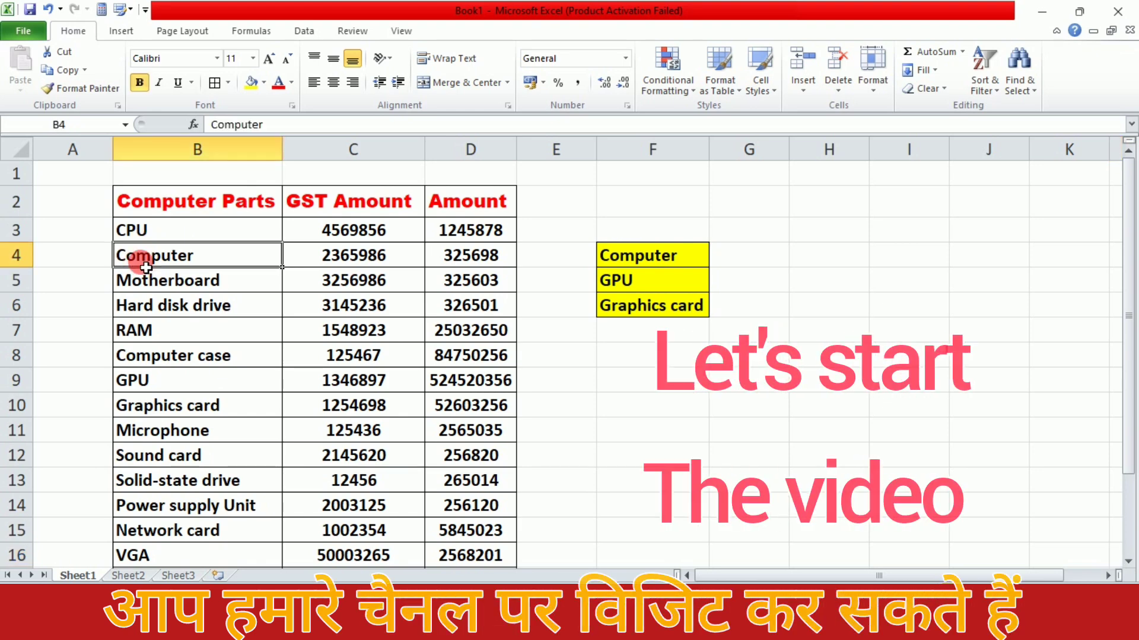
left_click(127, 383)
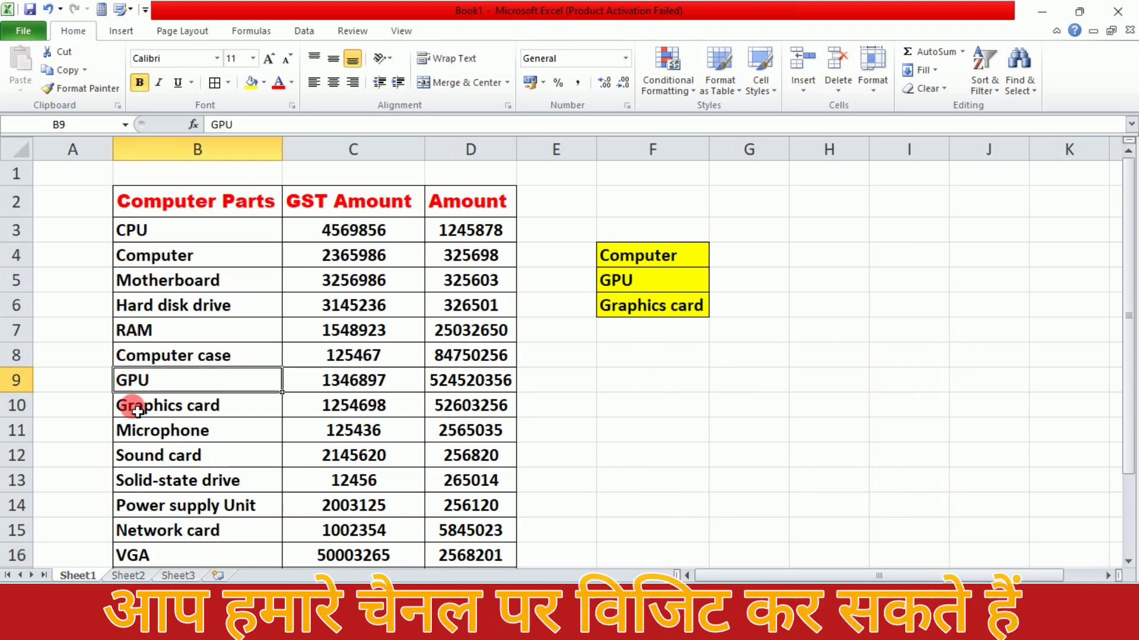
left_click(145, 410)
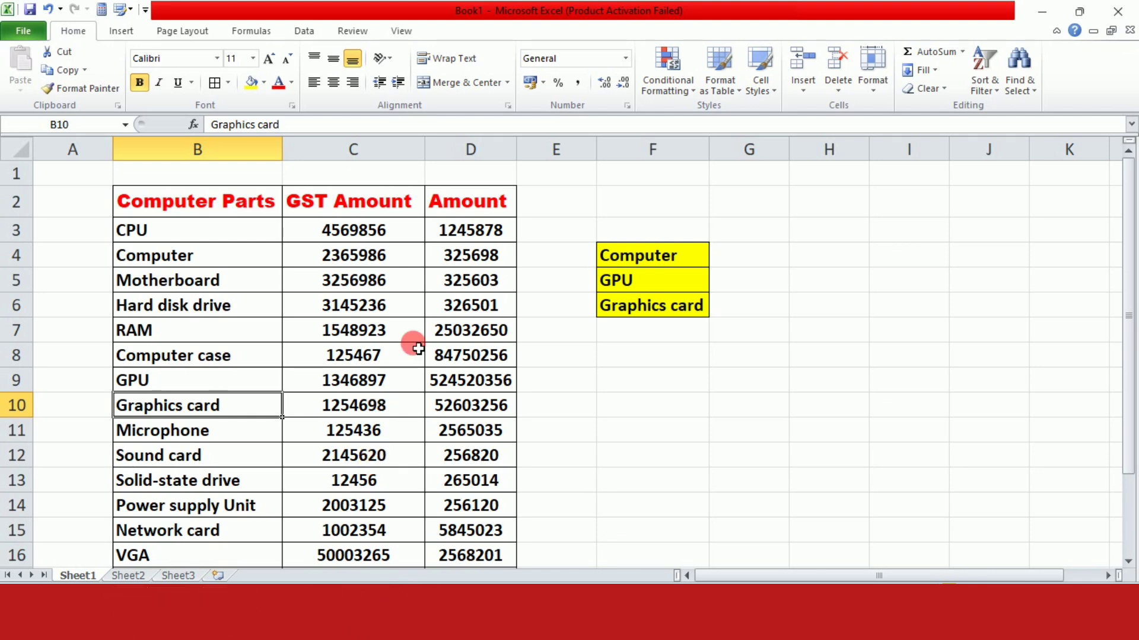
Step: Start a VLOOKUP formula in cell G4 with cell F4 (Computer) as the lookup value
left_click(726, 261)
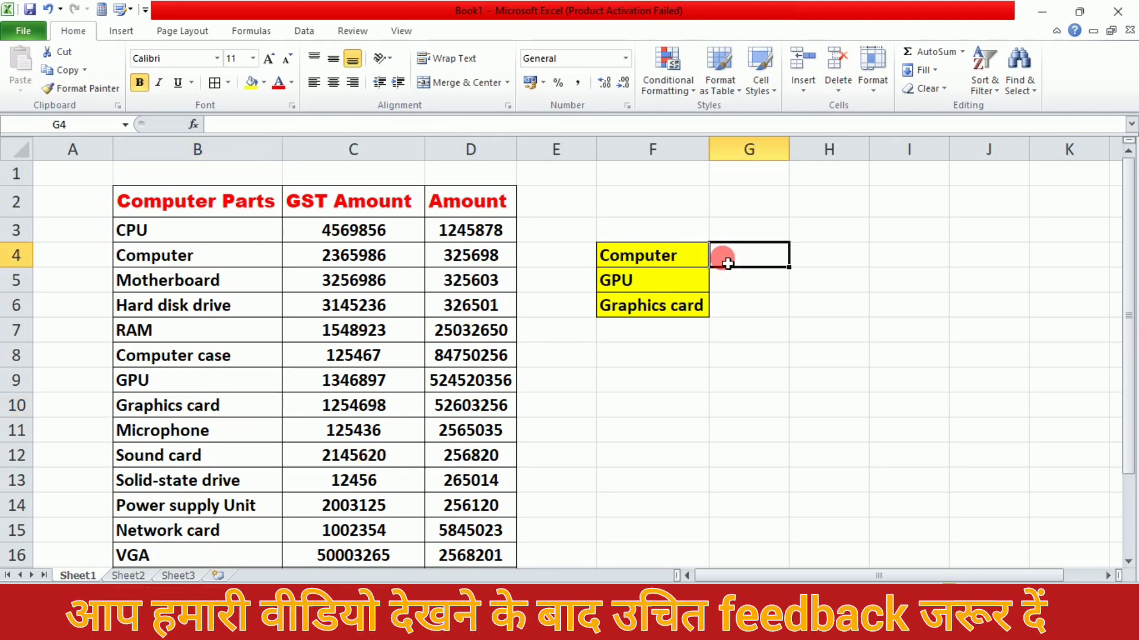
type("=")
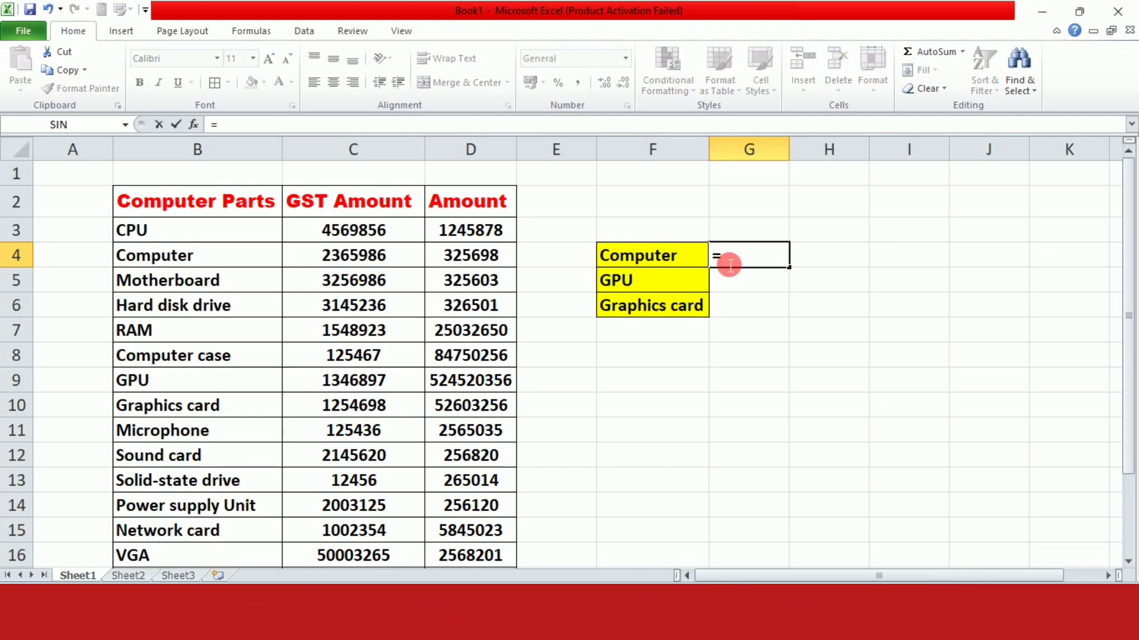
type("vl")
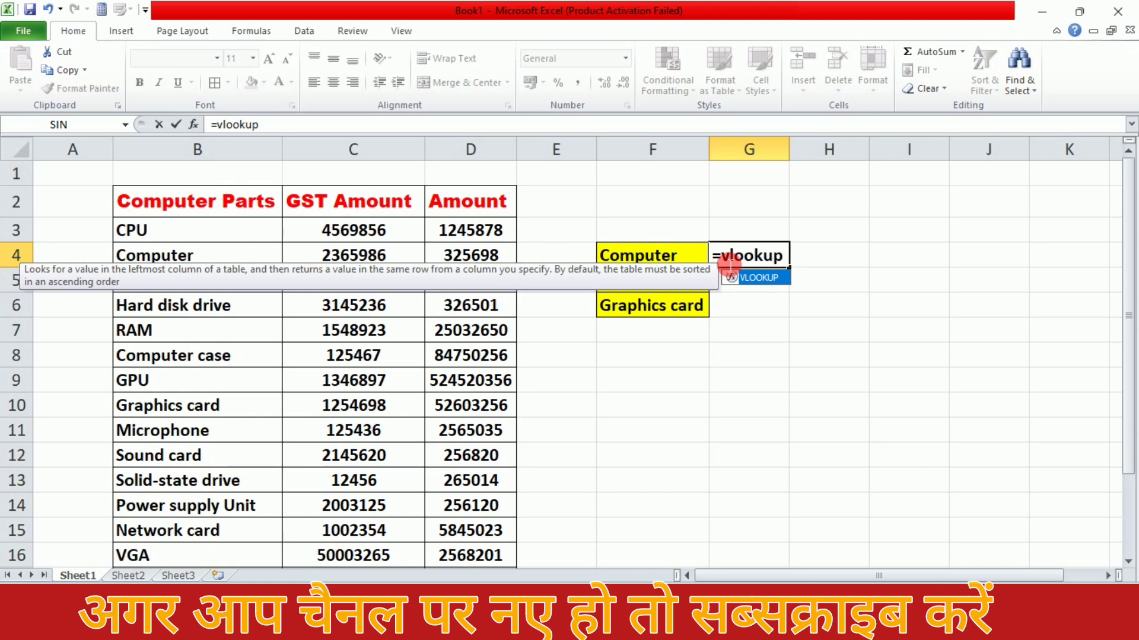
type("ookup")
key("Tab")
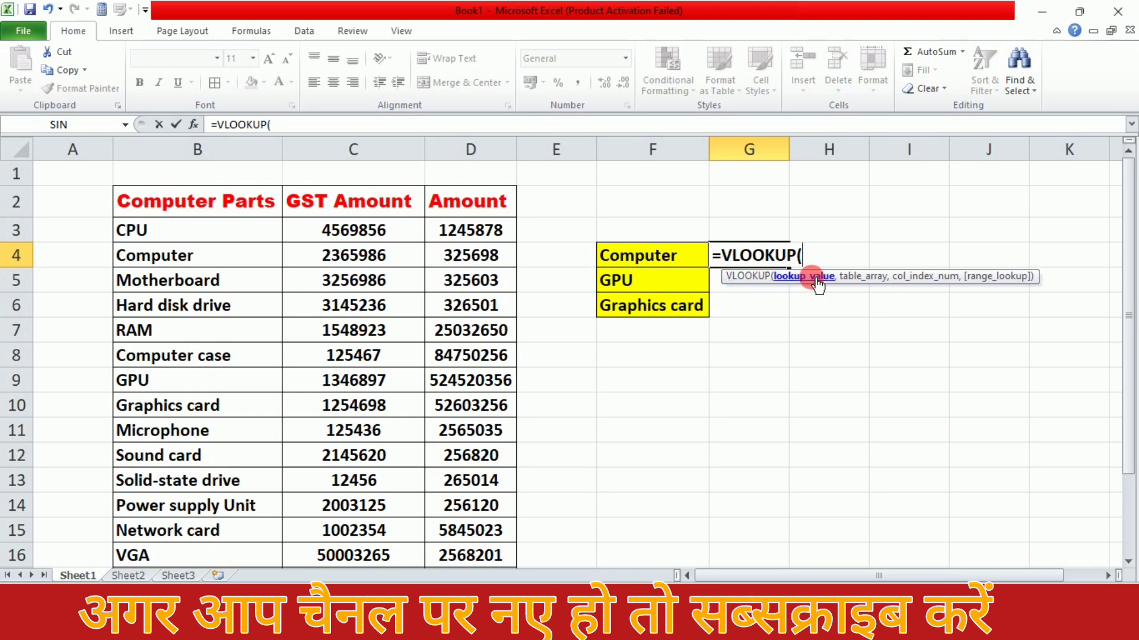
left_click(675, 257)
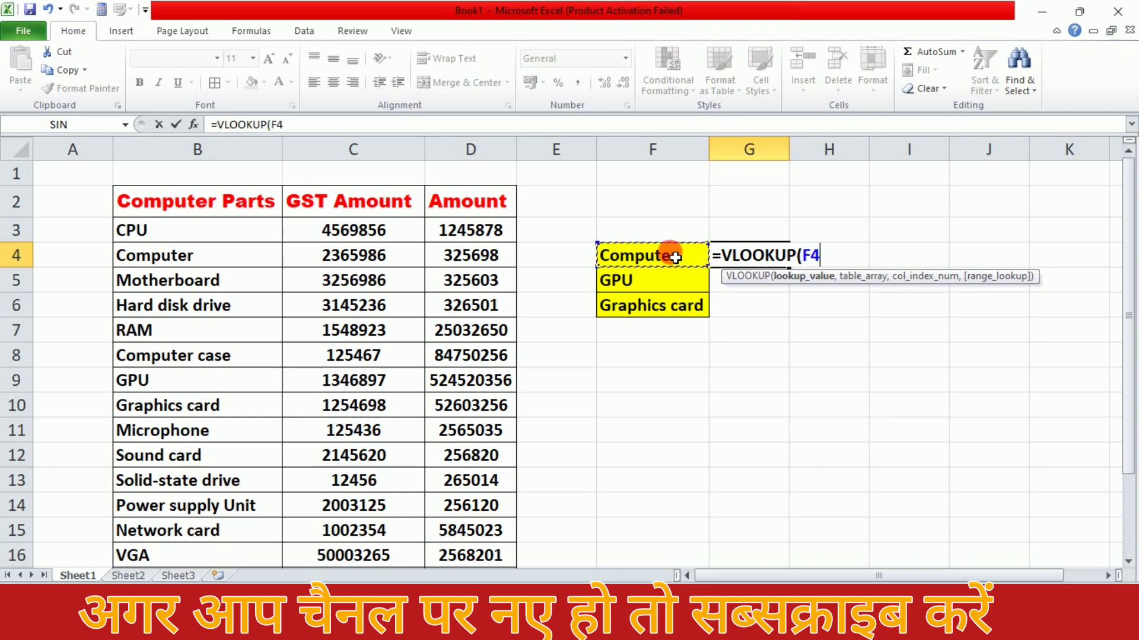
type(",")
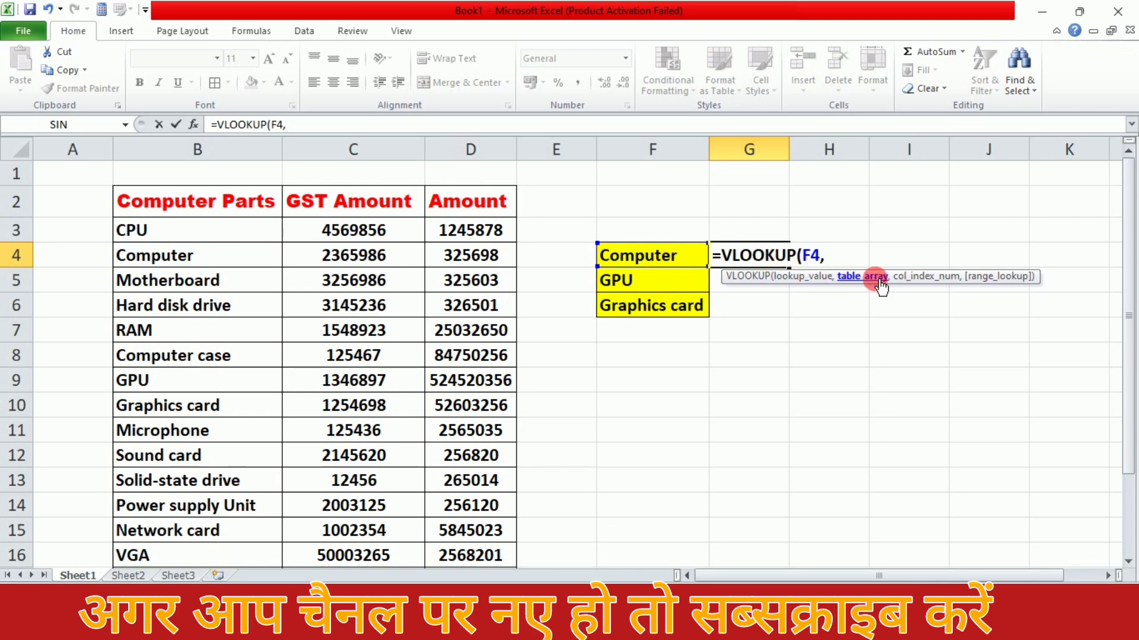
Step: Set the table array of the VLOOKUP formula to the whole parts table, B2:D19
left_click(149, 206)
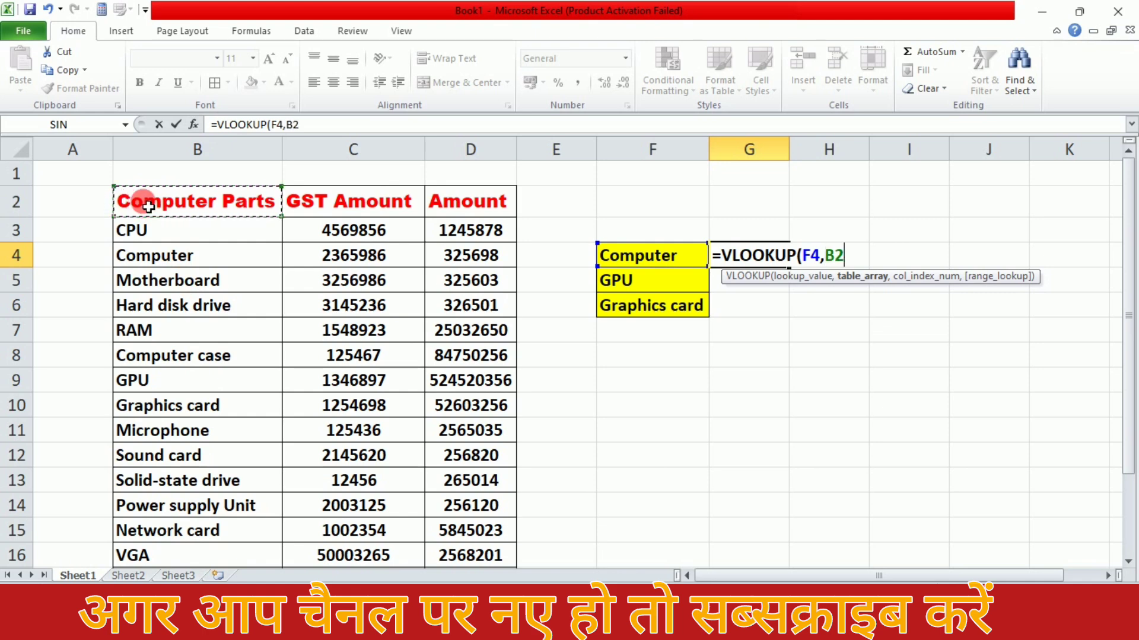
key("shift+Right")
key("shift+Right")
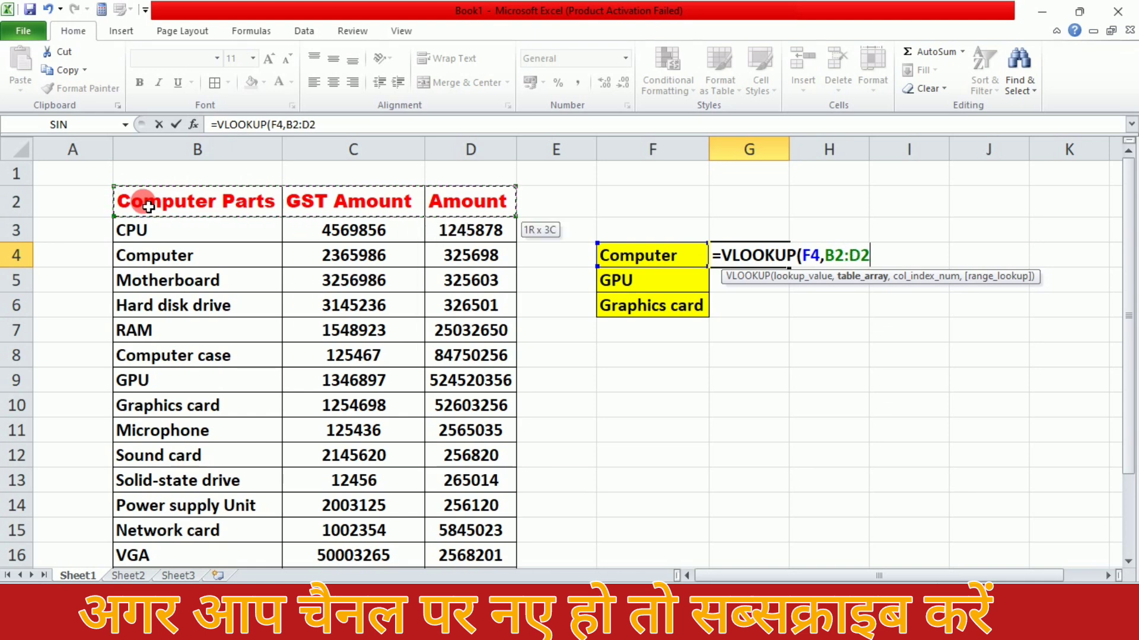
key("ctrl+shift+Down")
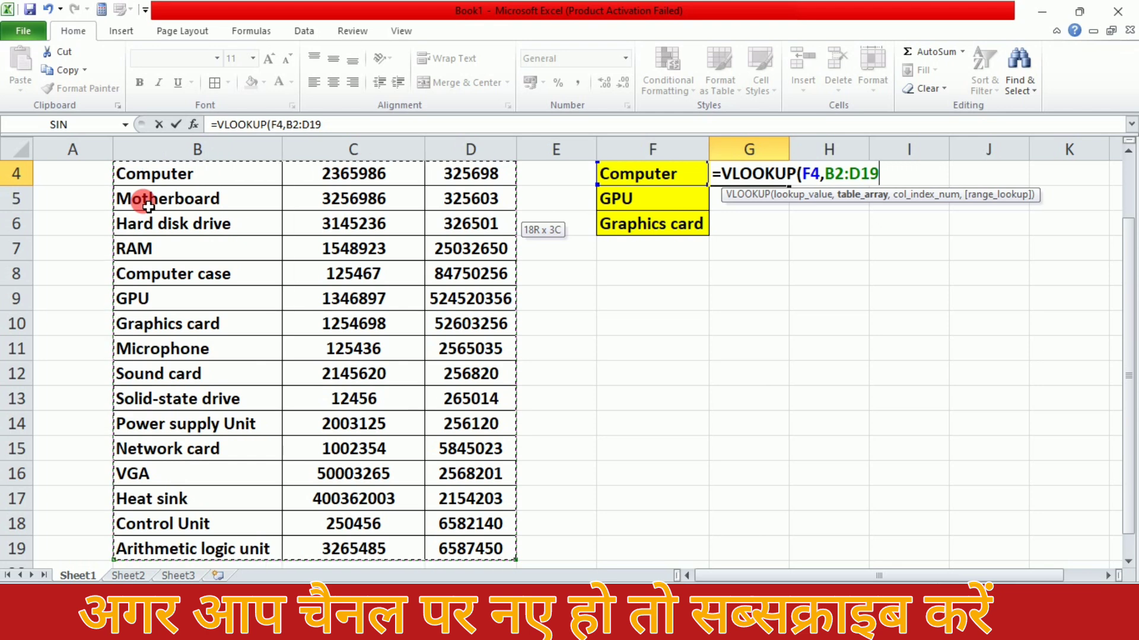
scroll(290, 324, "down", 4)
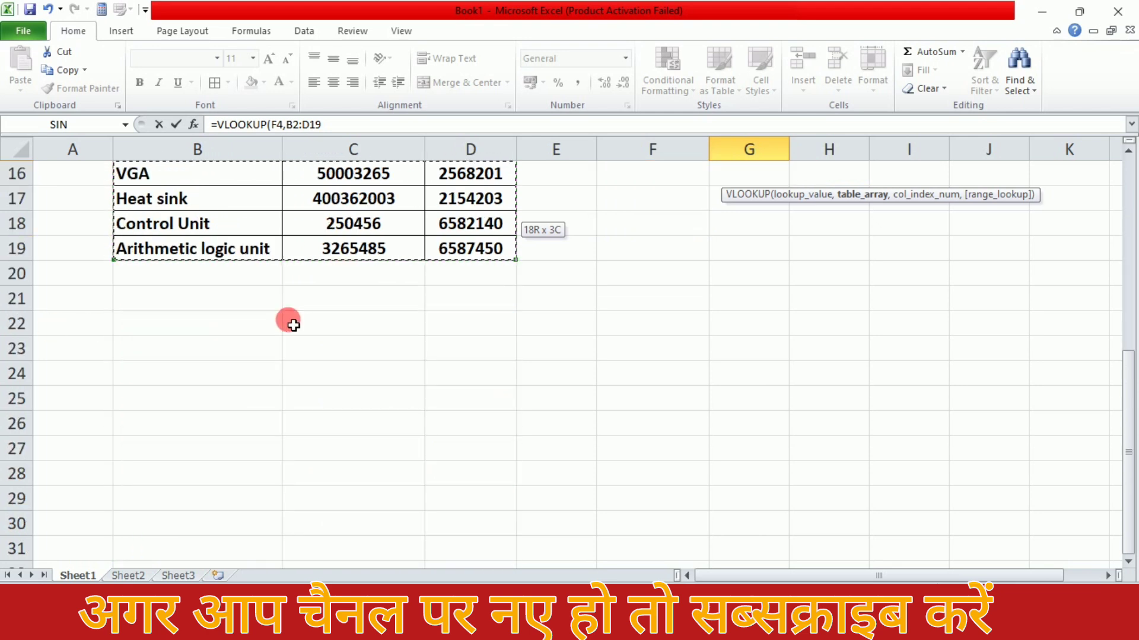
scroll(291, 324, "up", 5)
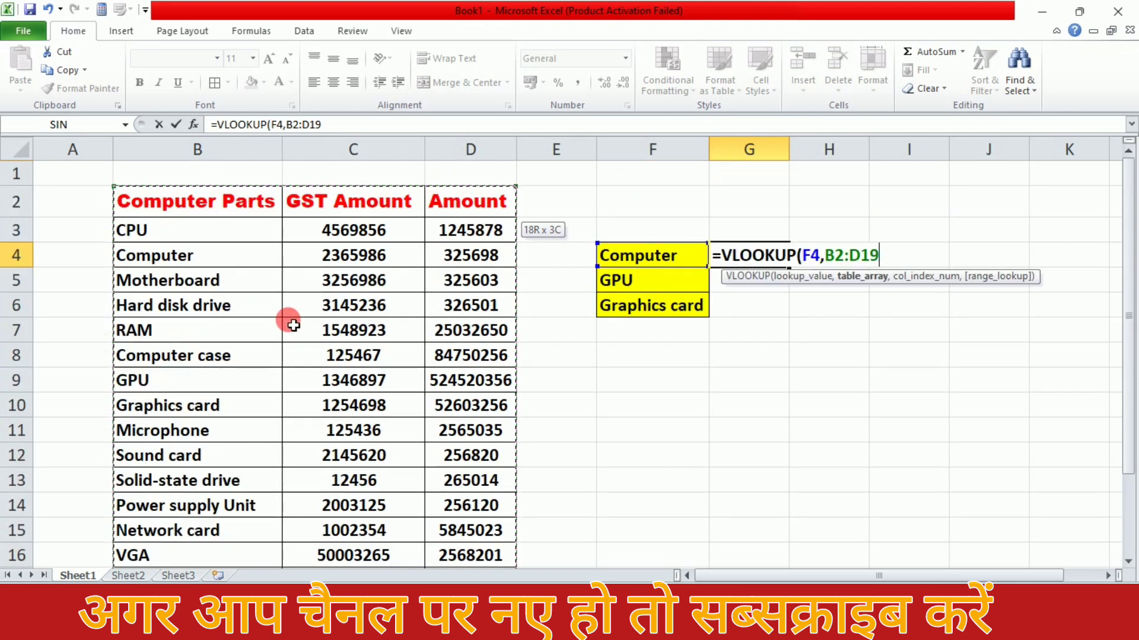
Step: Complete the VLOOKUP formula with column index 2 and range lookup 0 for an exact match
type(",2")
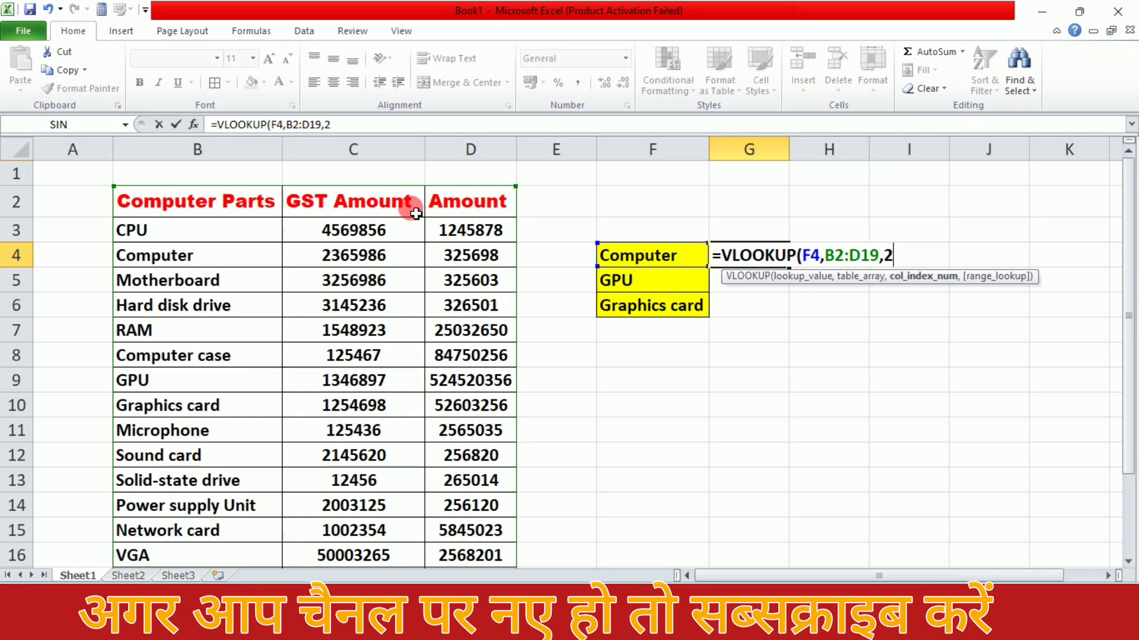
type(",0")
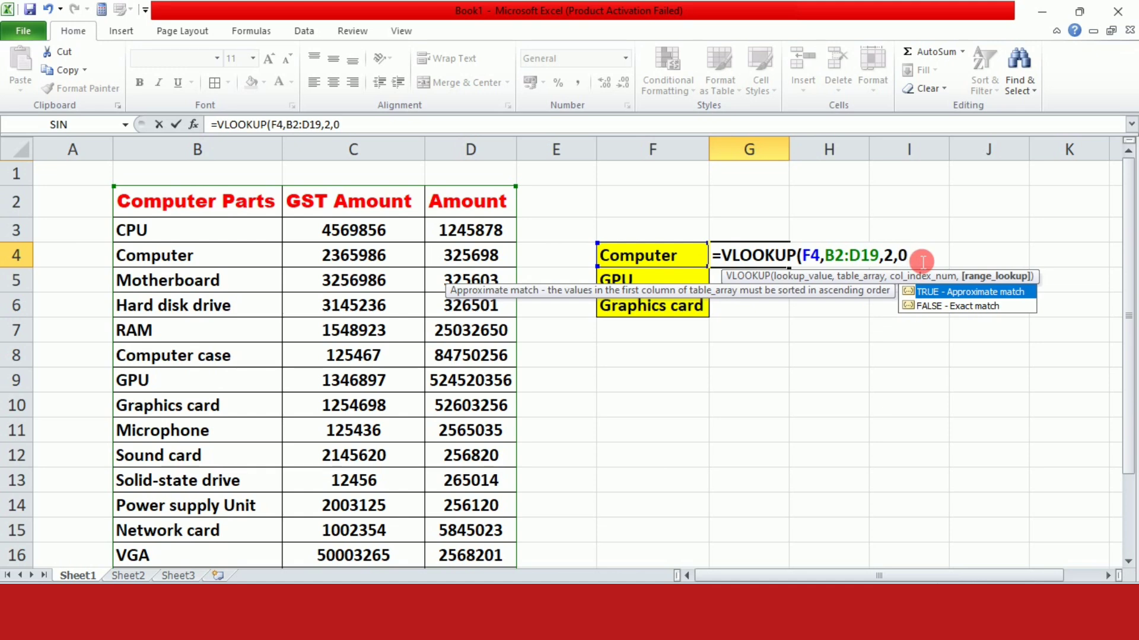
type(")")
key("Return")
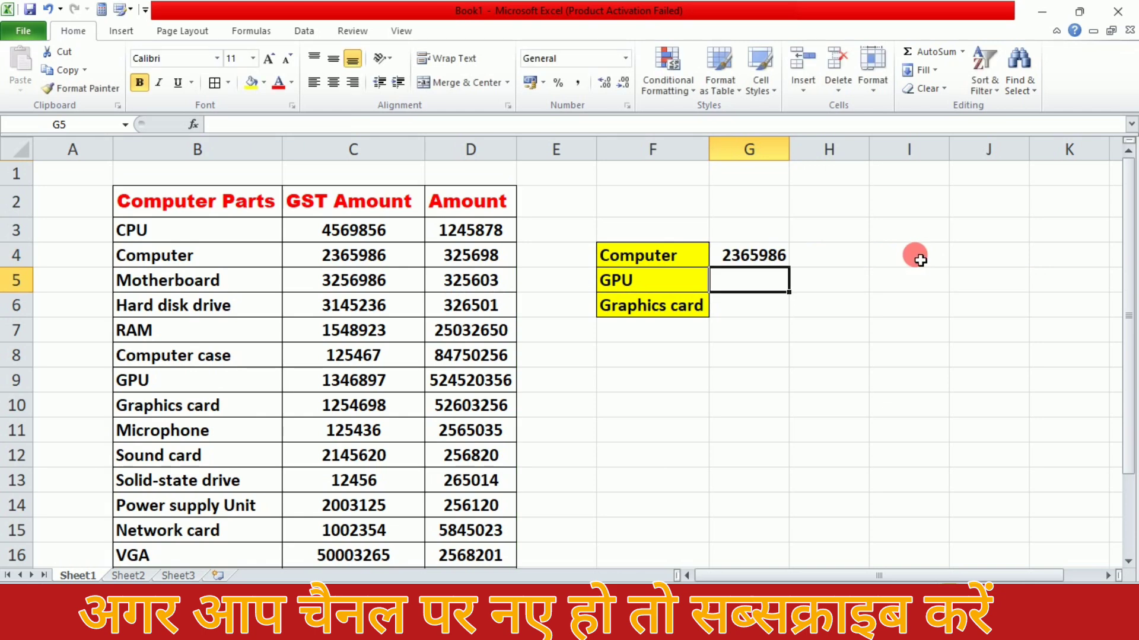
Step: Fill the VLOOKUP formula from G4 down to G6 for GPU and Graphics card
left_click(737, 257)
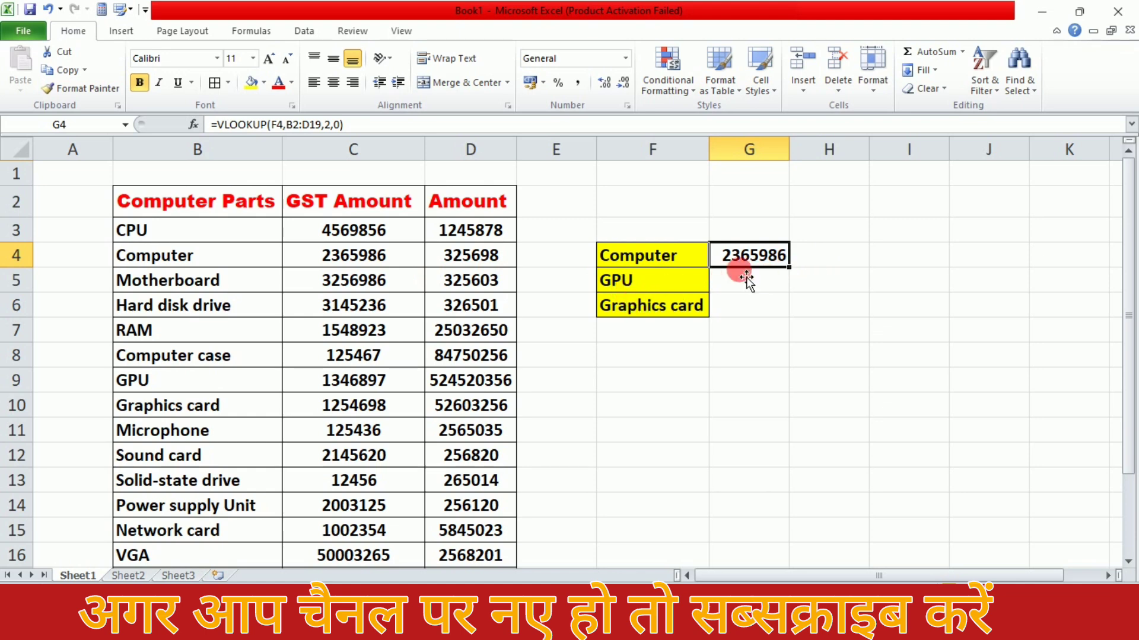
left_click(758, 309)
left_click(752, 255)
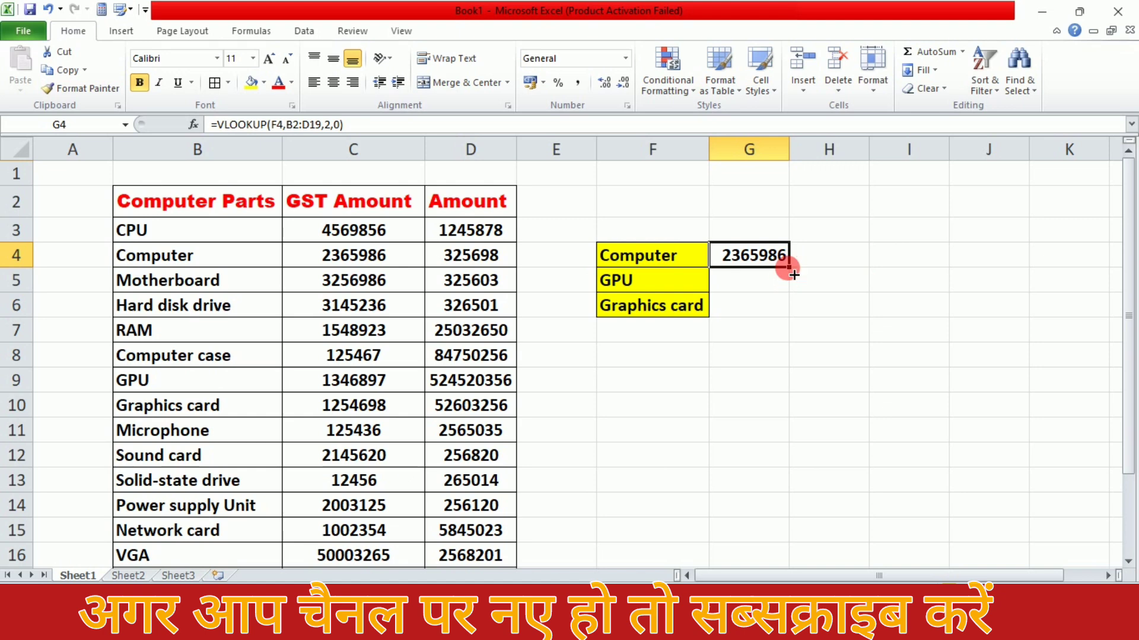
double_click(794, 274)
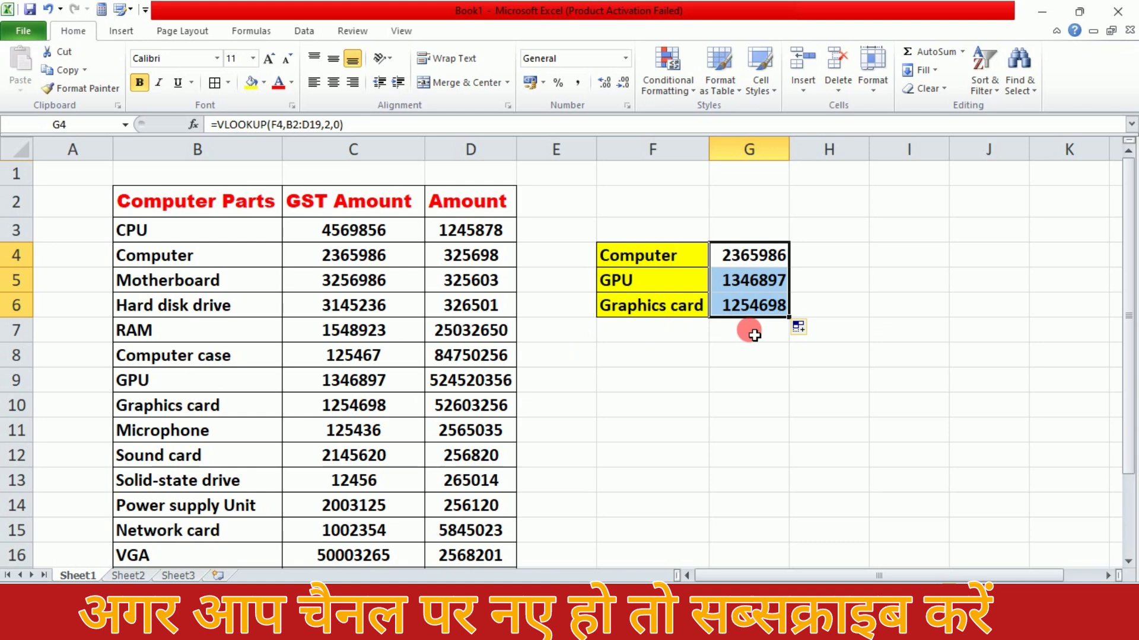
left_click(749, 329)
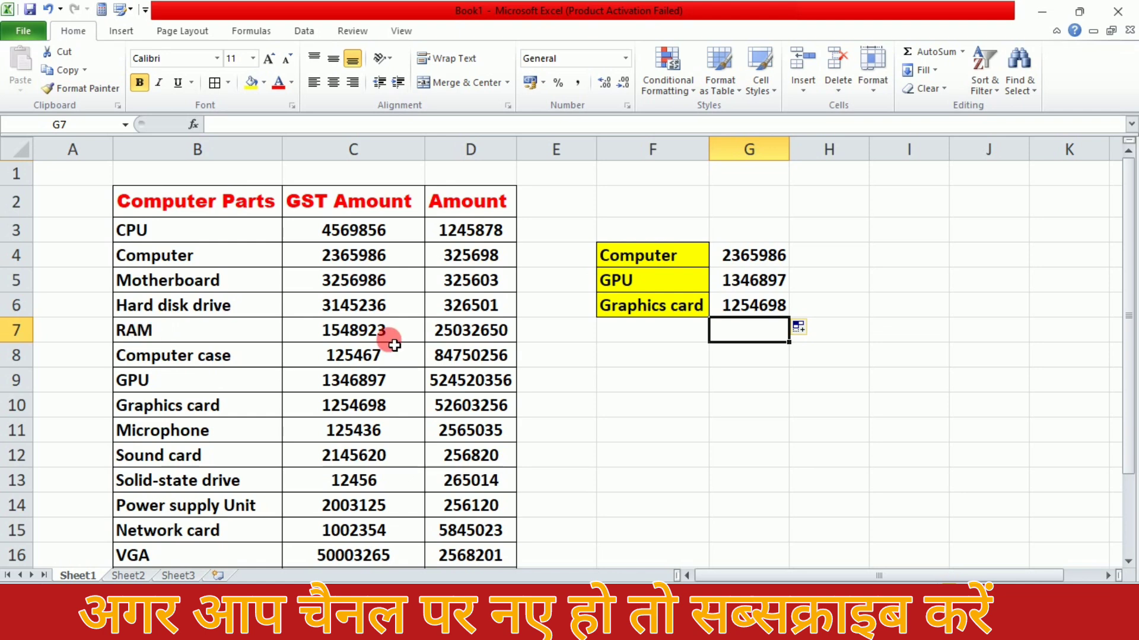
Step: Add RAM as a lookup item in F7 and extend the VLOOKUP formula from G6 to G7
left_click(628, 341)
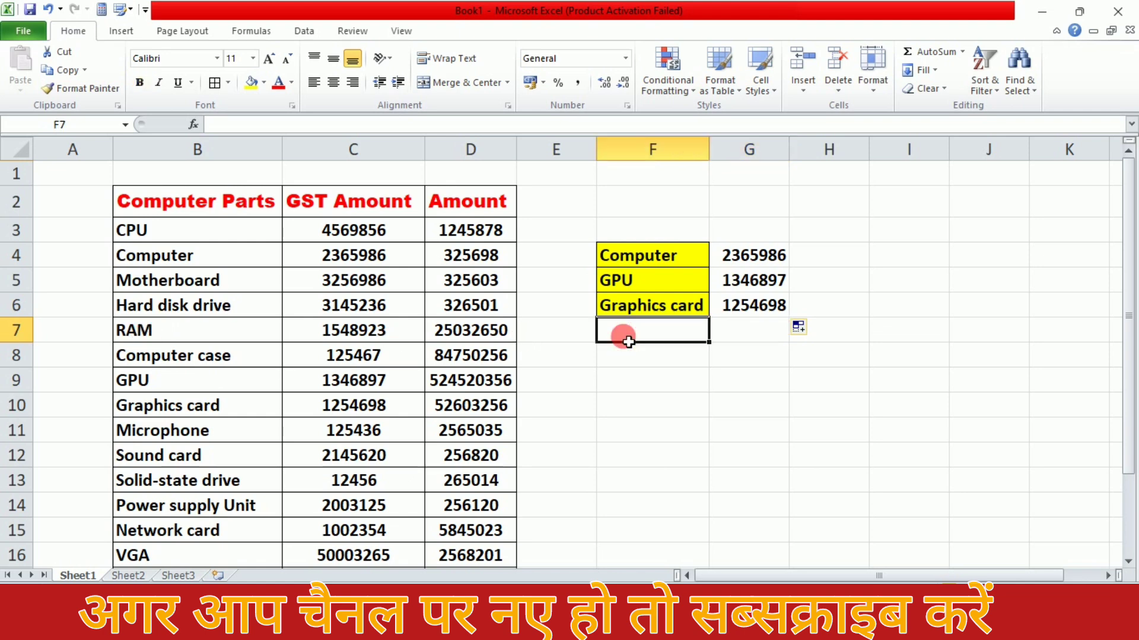
type("RAM")
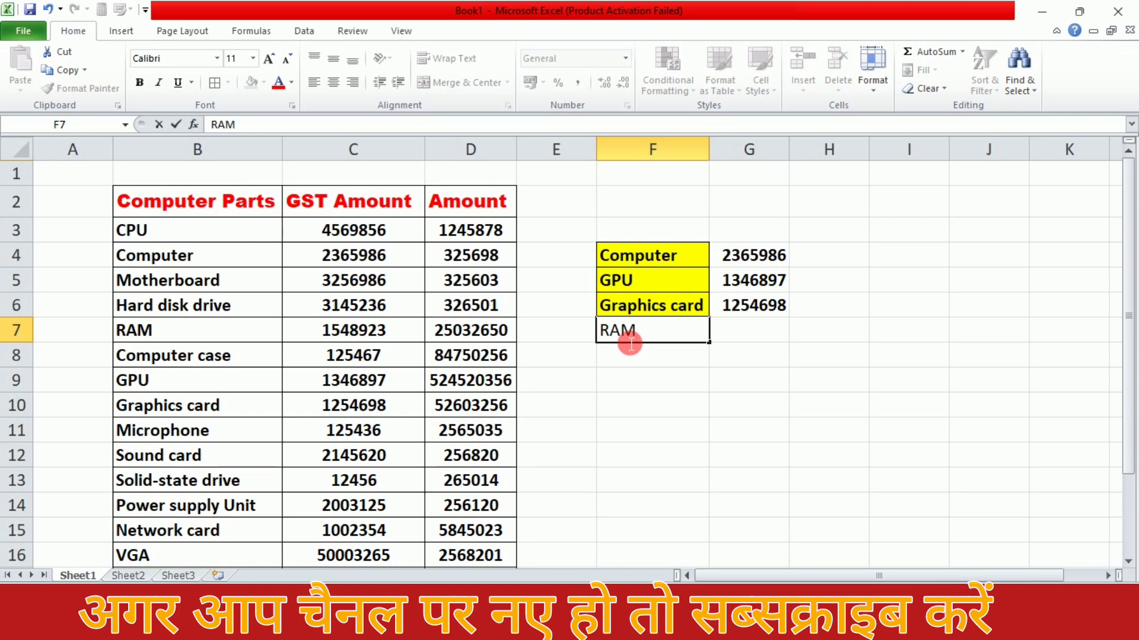
left_click(761, 337)
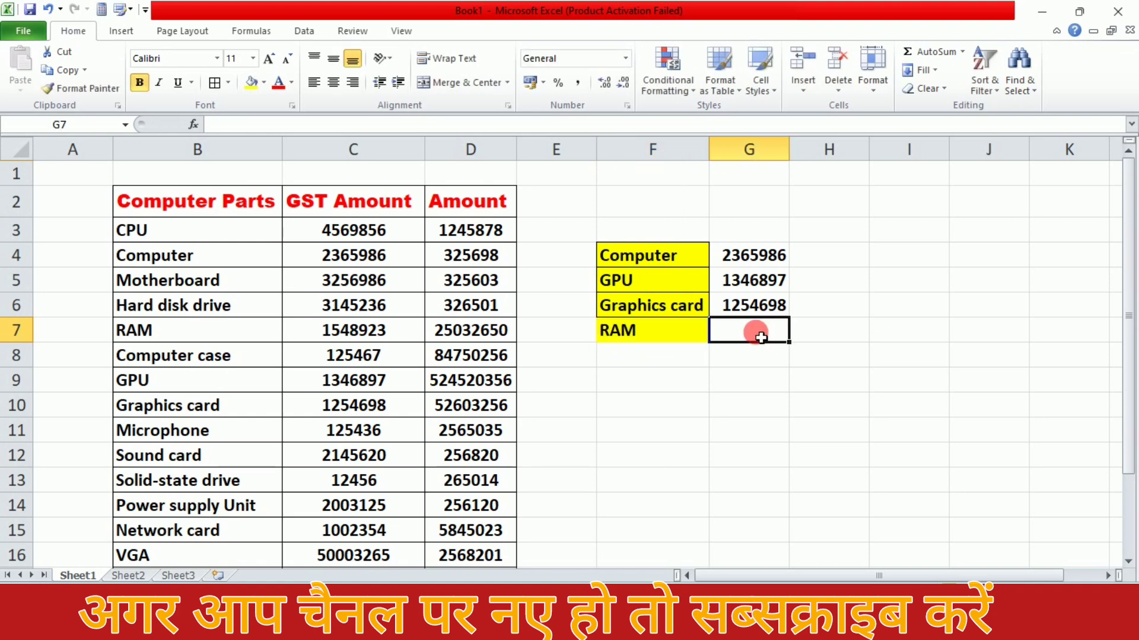
left_click(776, 304)
left_click_drag(788, 317, 793, 349)
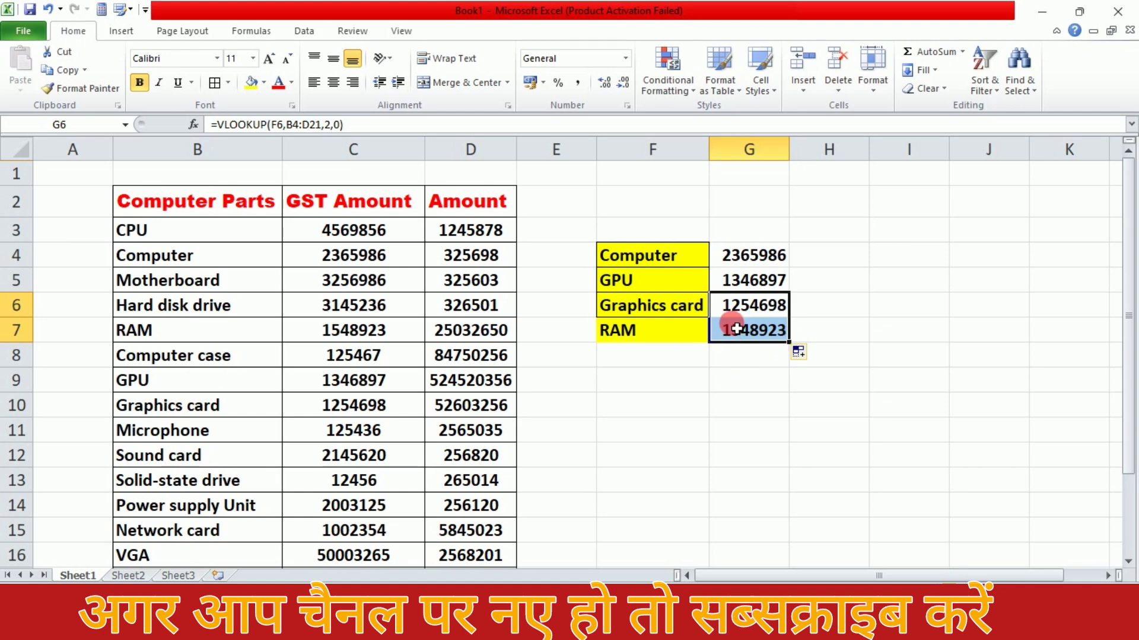
Step: Replace the lookup item GPU in F5 with Control Unit and compare its result with the parts table
left_click(652, 285)
key("BackSpace")
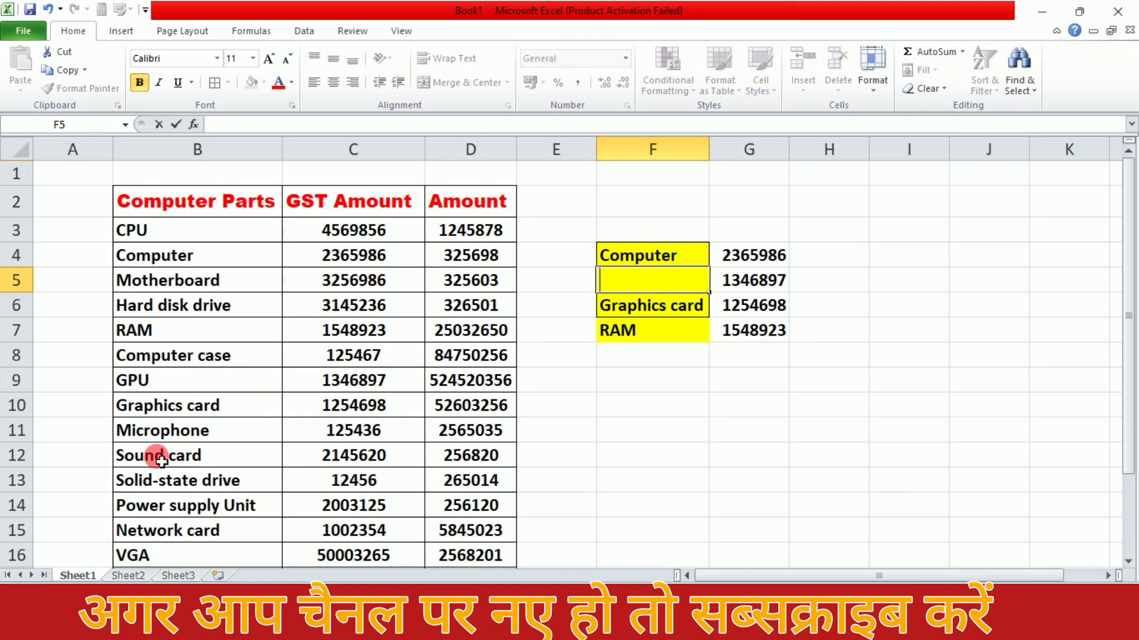
scroll(191, 467, "down", 4)
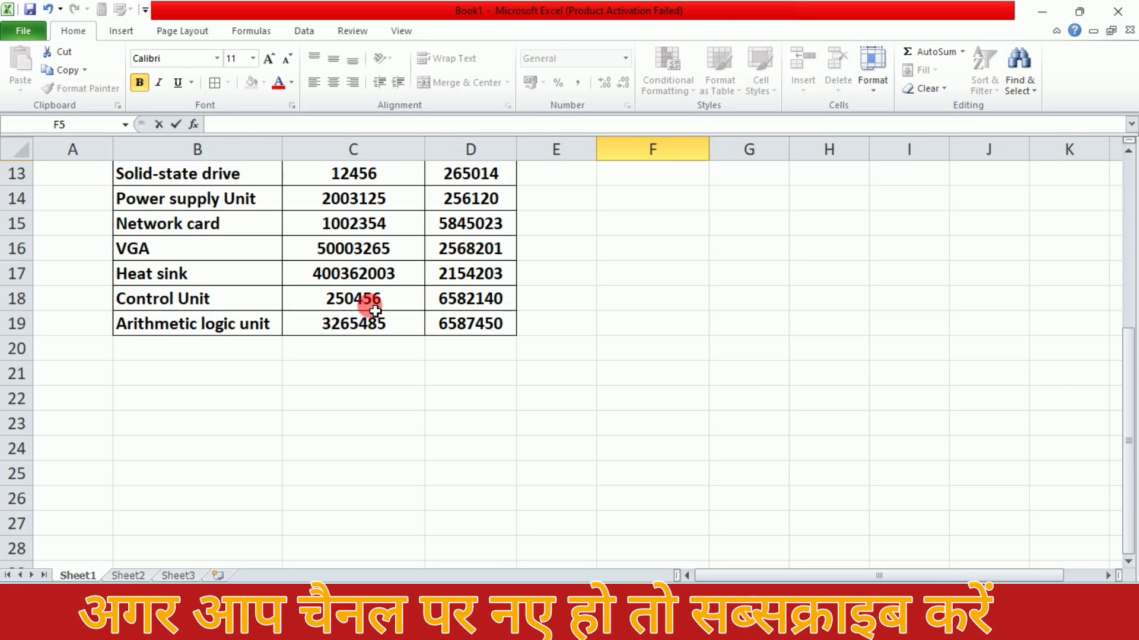
scroll(376, 311, "up", 4)
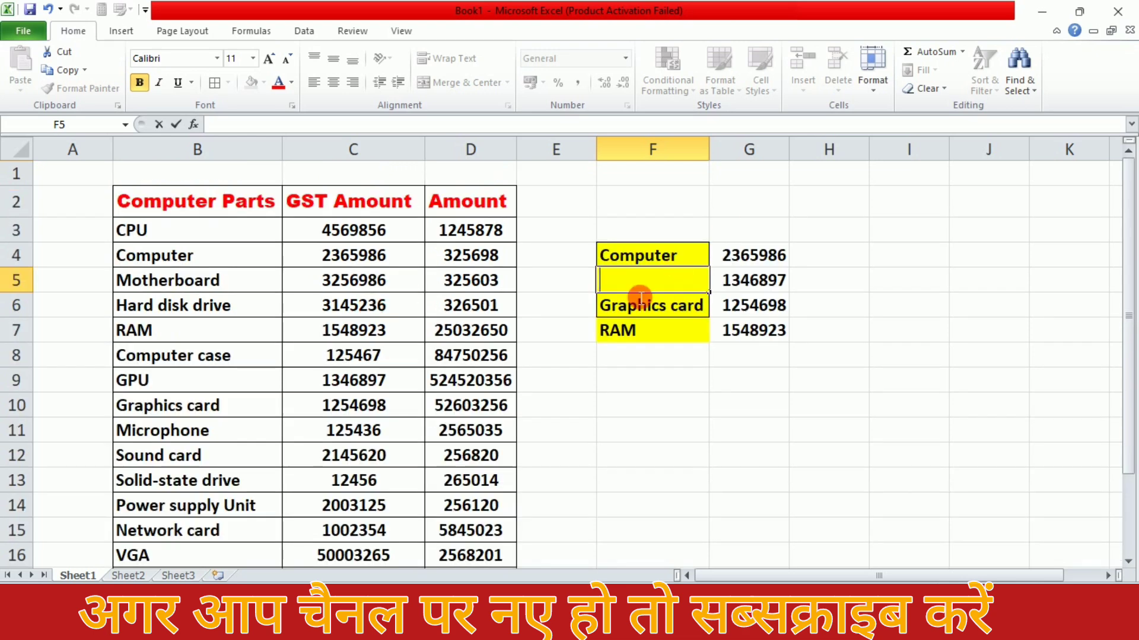
type("C")
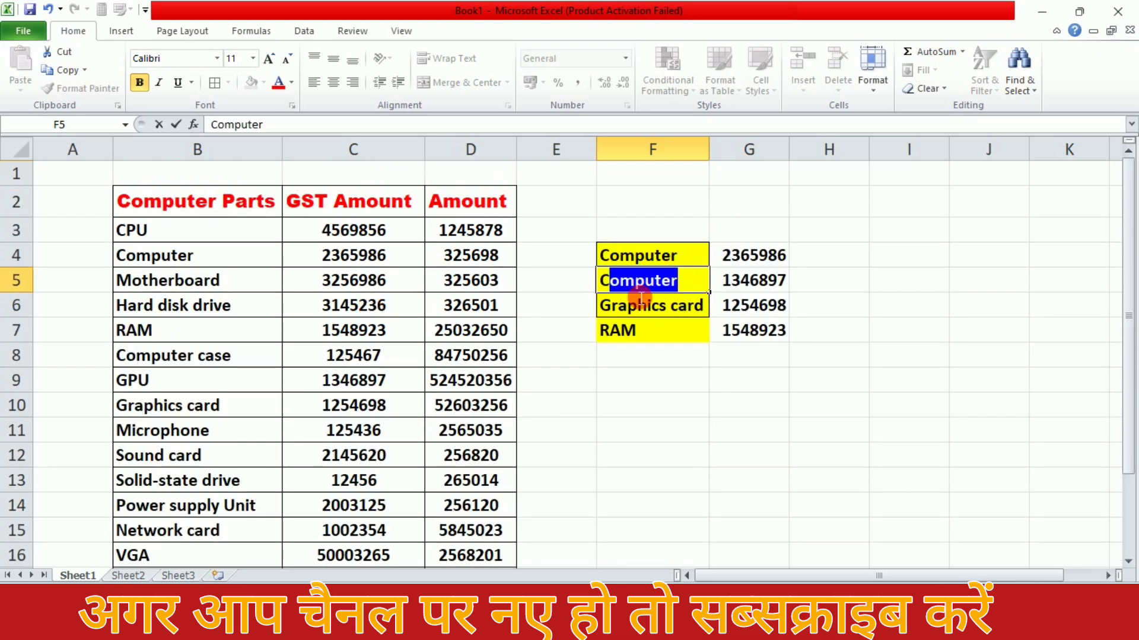
type("ontrol Unit")
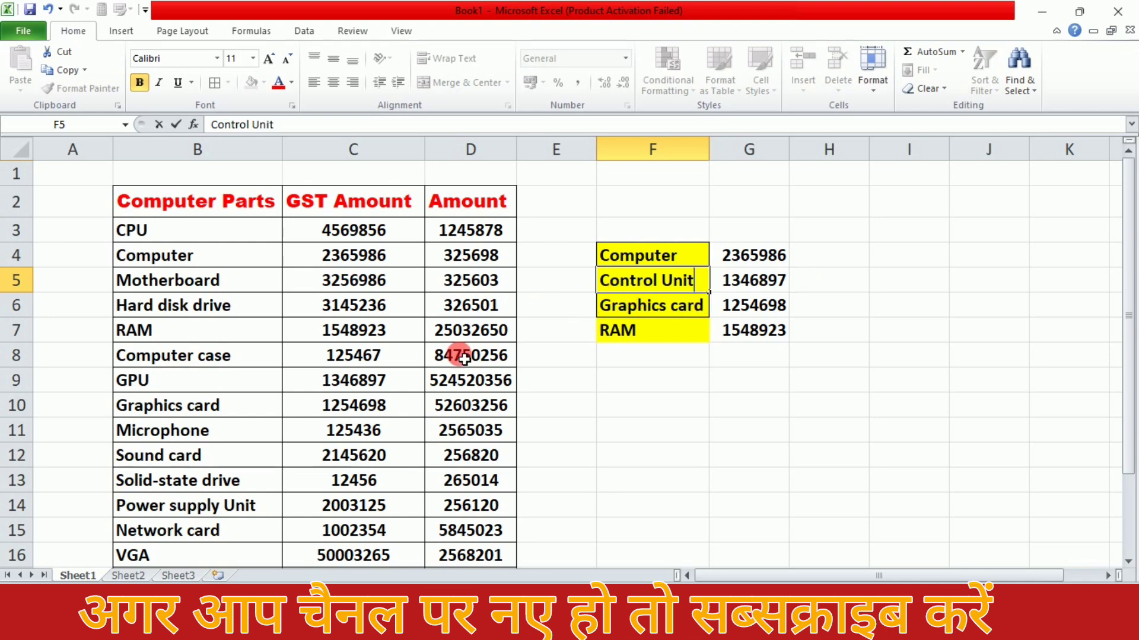
scroll(464, 359, "down", 4)
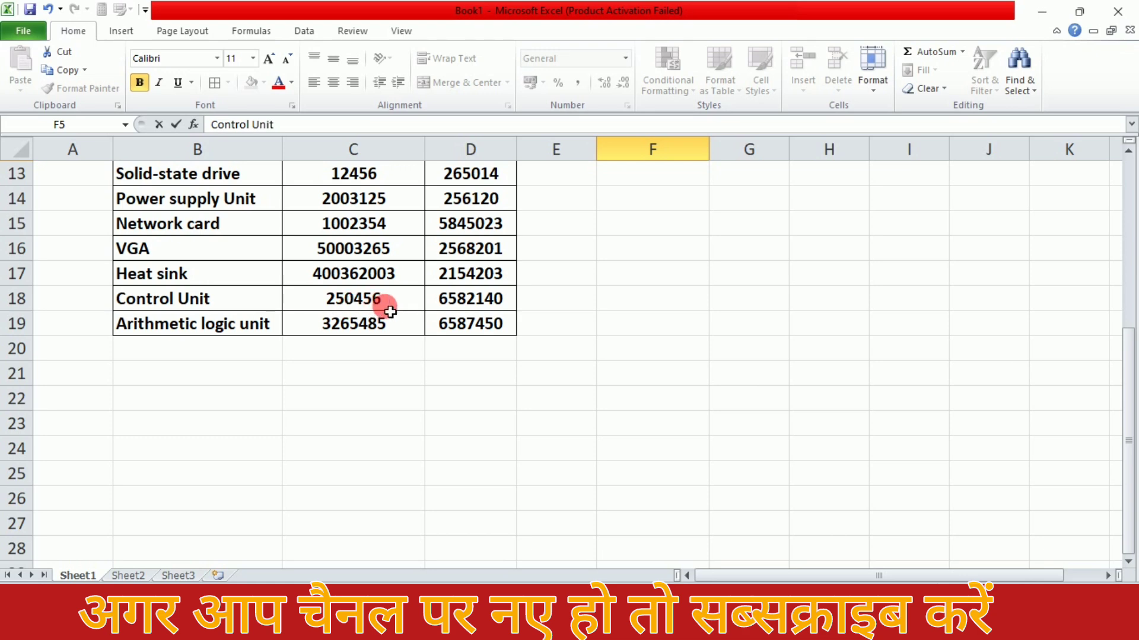
scroll(389, 310, "up", 4)
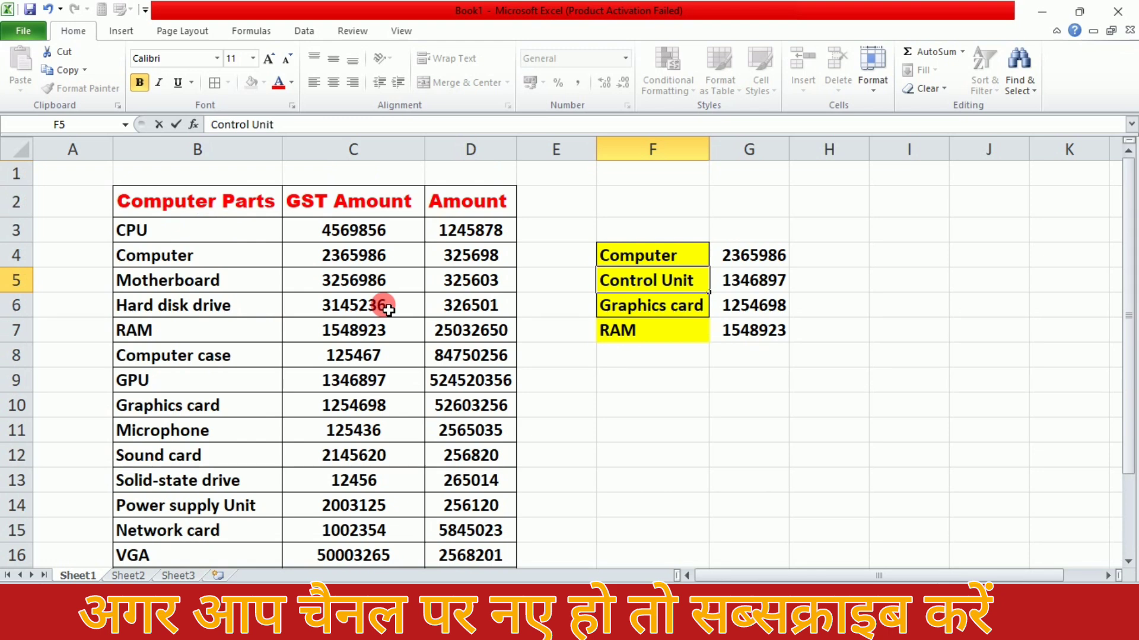
left_click(757, 401)
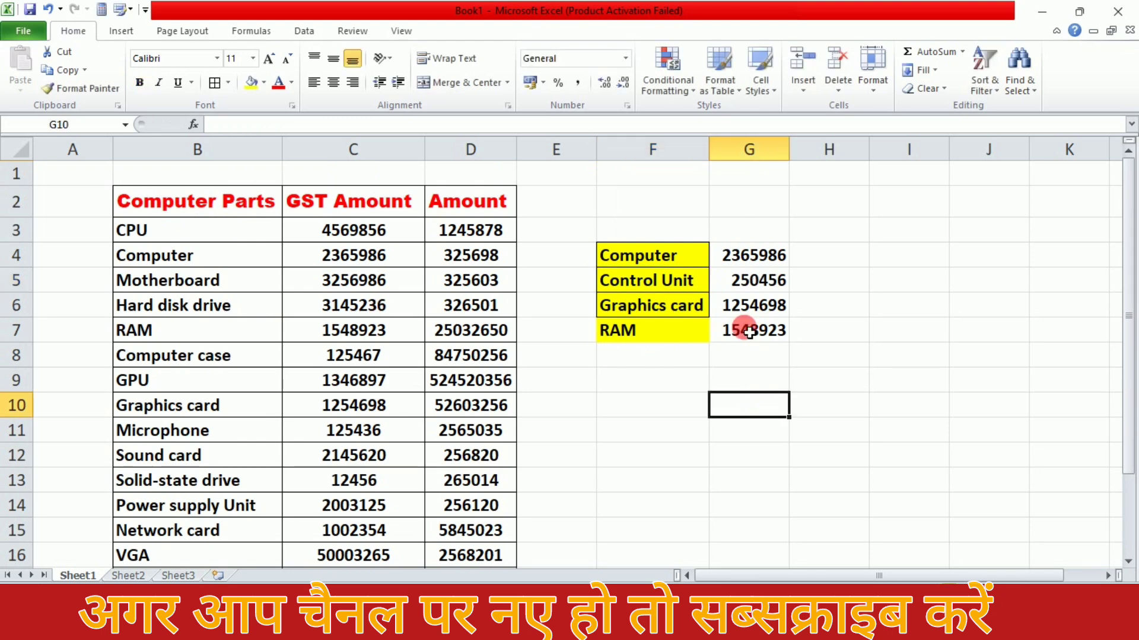
scroll(742, 305, "down", 4)
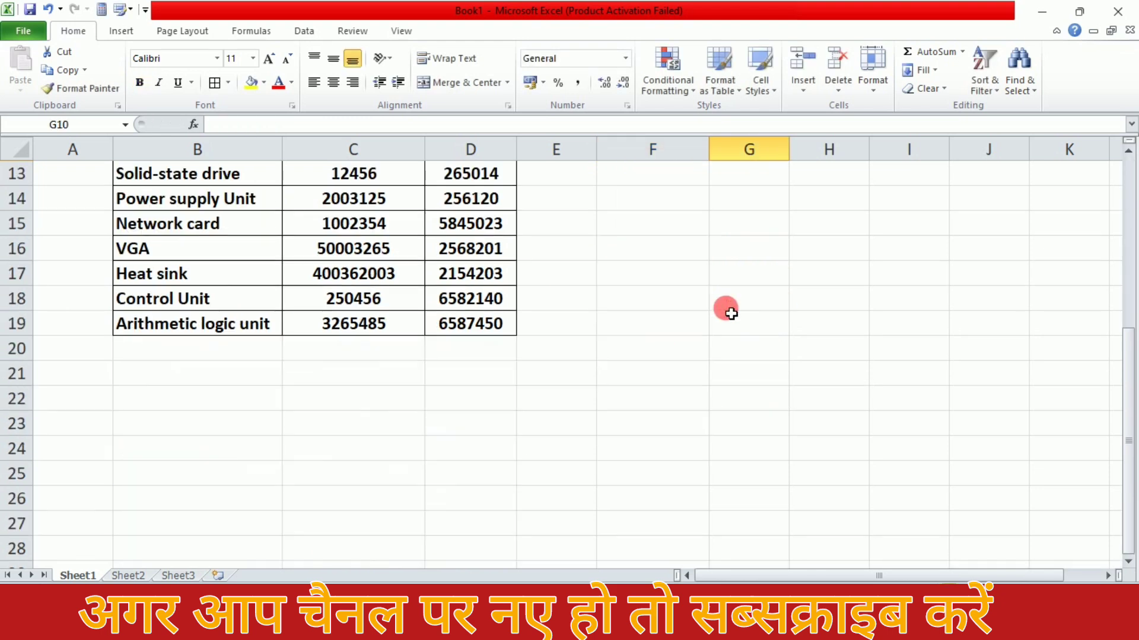
scroll(388, 314, "up", 4)
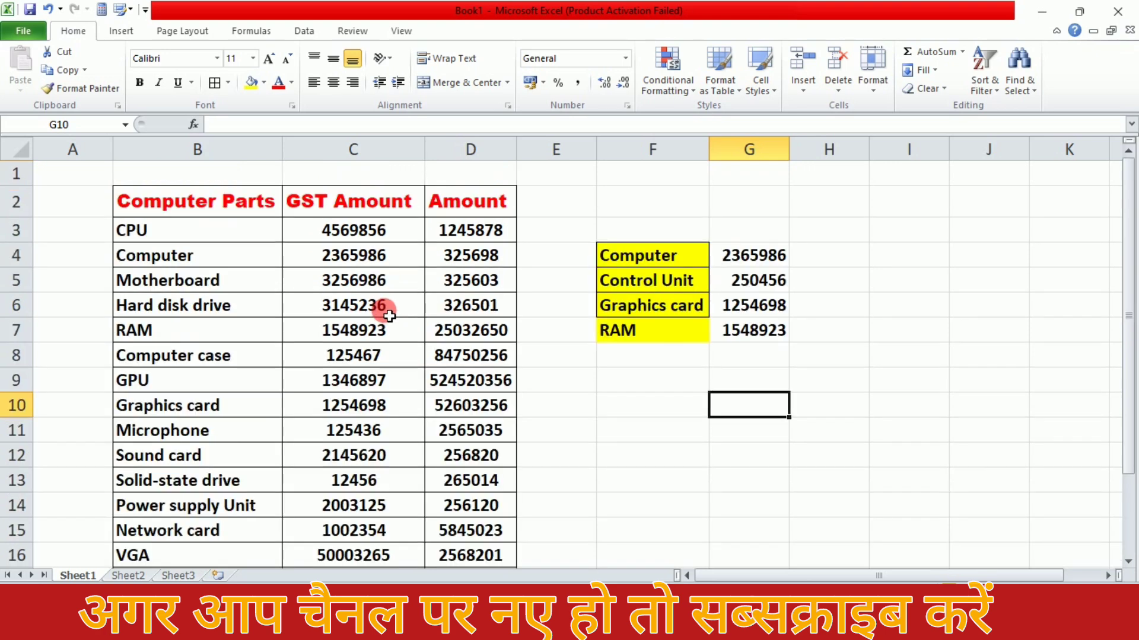